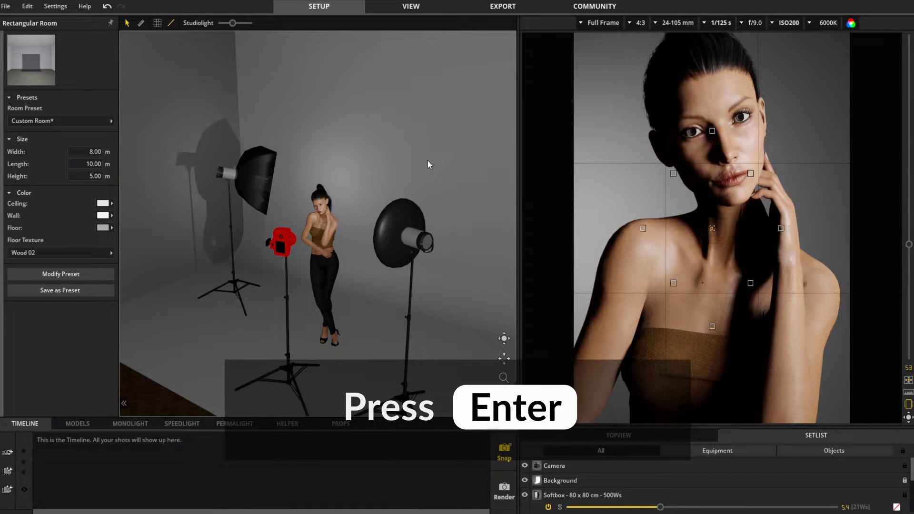
# Snap the current lighting, then capture shots after moving and raising the beauty dish.
pyautogui.press('Return')
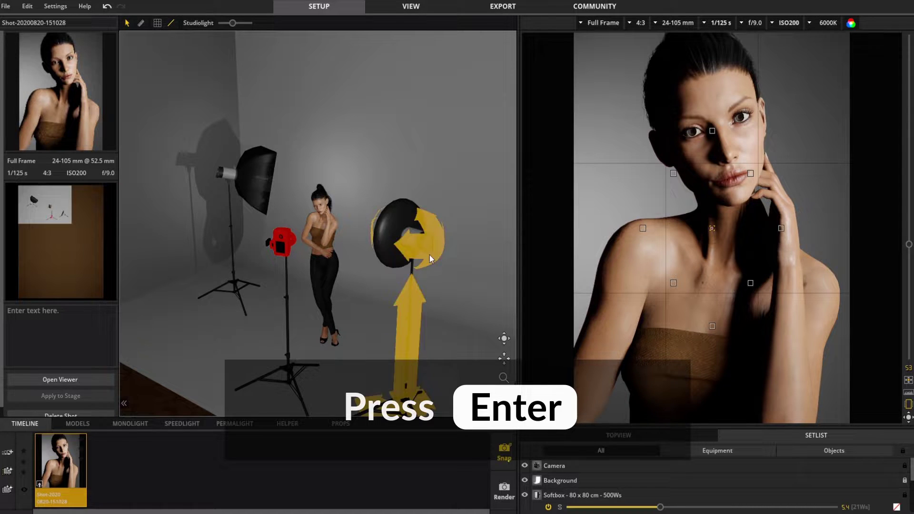
pyautogui.click(409, 329)
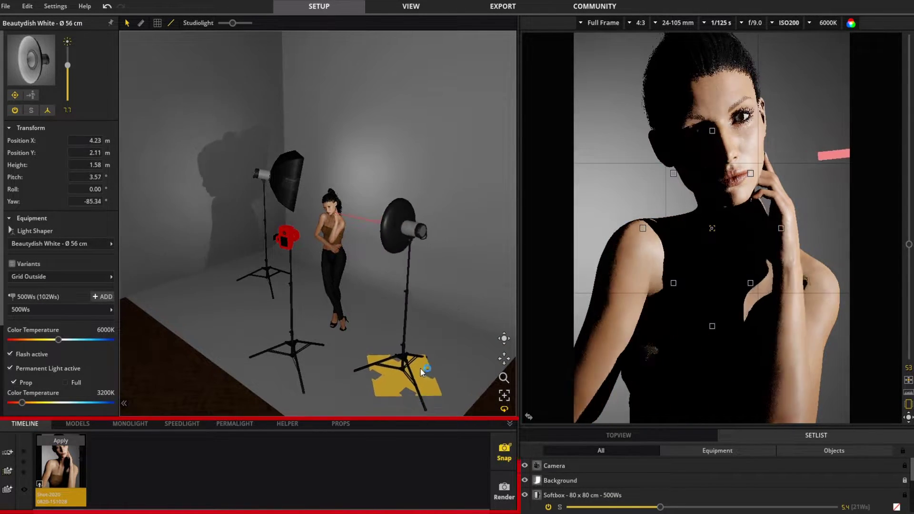
pyautogui.moveTo(421, 369); pyautogui.dragTo(439, 351)
pyautogui.press('Return')
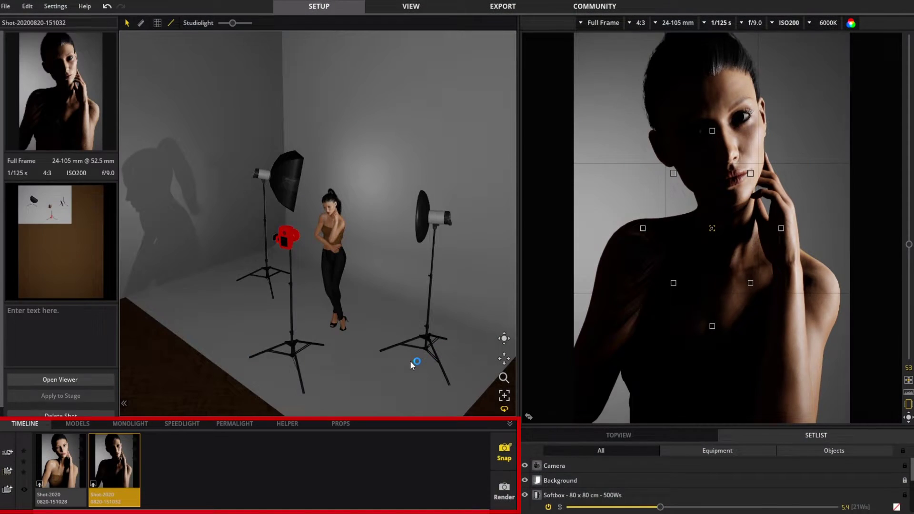
pyautogui.click(429, 338)
pyautogui.moveTo(372, 359); pyautogui.dragTo(384, 304)
pyautogui.press('Return')
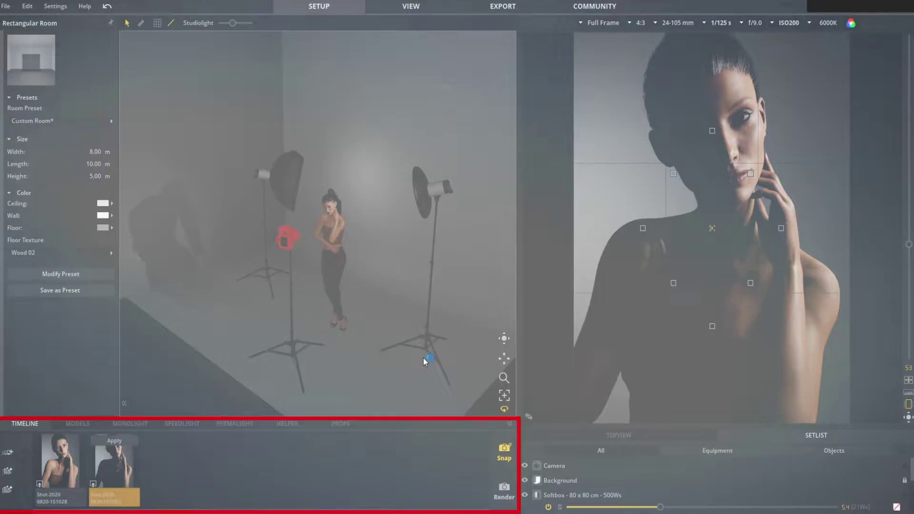
# Capture more beauty dish positions, adding the final shots with the Snap buttons.
pyautogui.click(413, 365)
pyautogui.moveTo(423, 351); pyautogui.dragTo(406, 365)
pyautogui.press('Return')
pyautogui.click(359, 377)
pyautogui.press('Return')
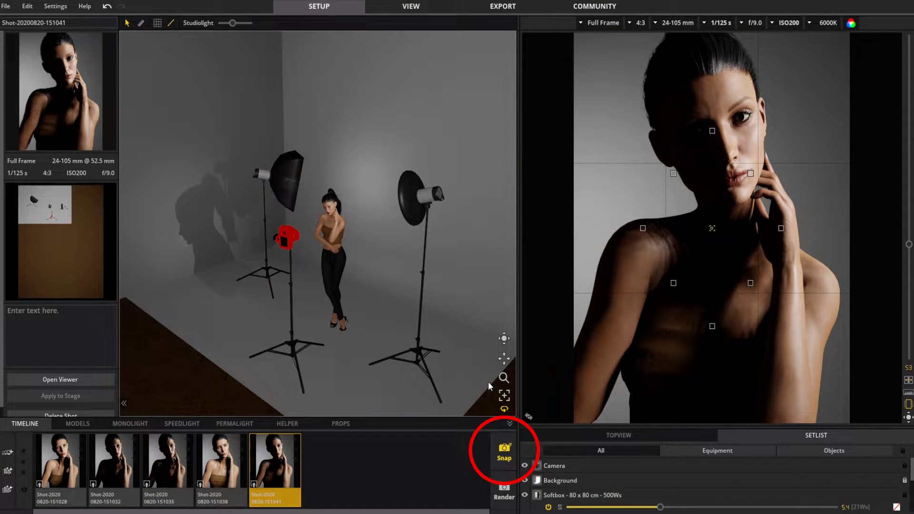
pyautogui.click(513, 449)
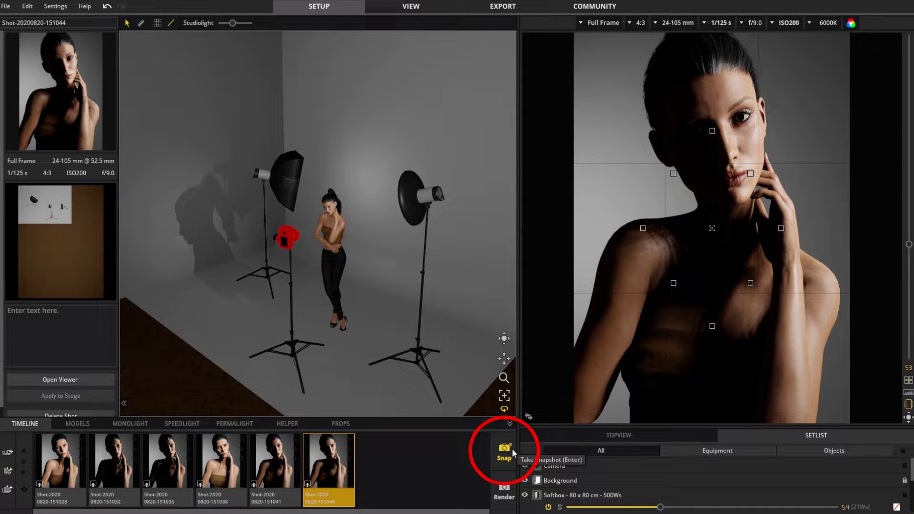
pyautogui.click(889, 49)
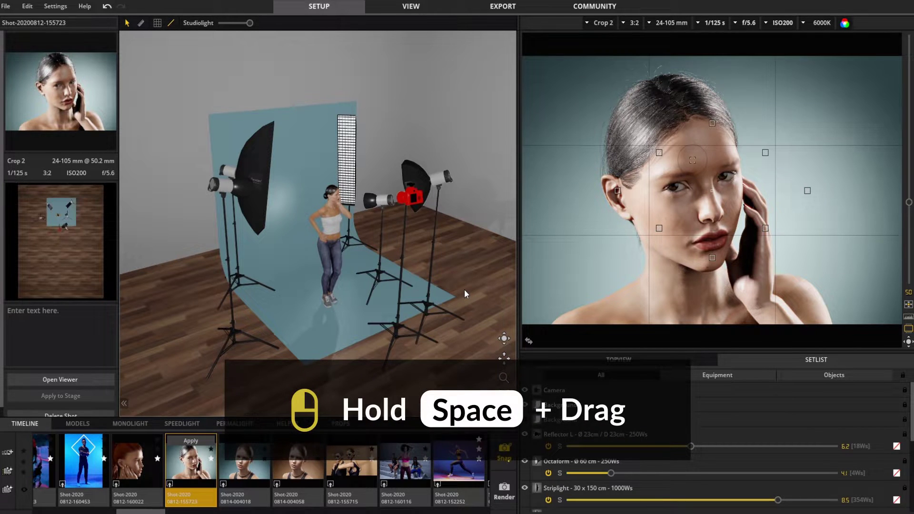
# Orbit the studio view around the set and shift the portrait's framing in the camera preview.
pyautogui.moveTo(464, 290)
pyautogui.mouseDown()
pyautogui.moveTo(394, 313)
pyautogui.moveTo(456, 311)
pyautogui.moveTo(506, 282)
pyautogui.moveTo(458, 262)
pyautogui.moveTo(430, 290)
pyautogui.moveTo(472, 281)
pyautogui.mouseUp()
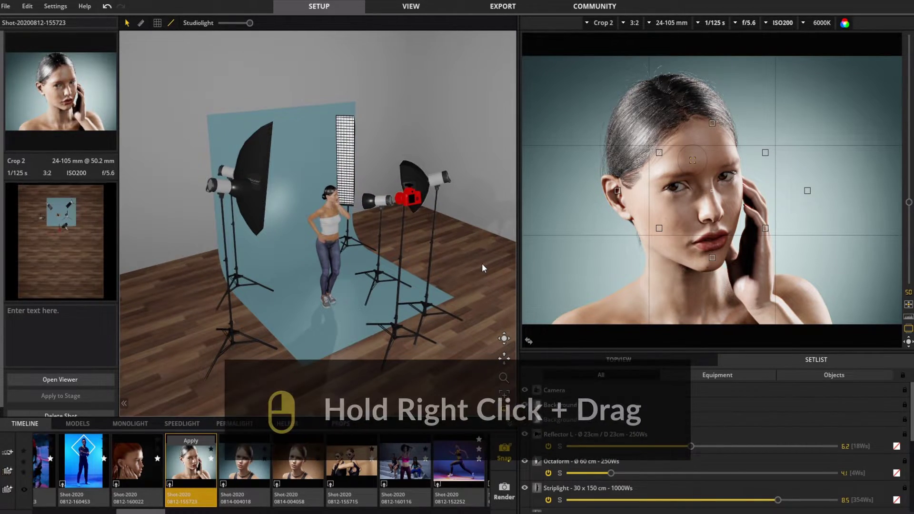
pyautogui.moveTo(481, 264)
pyautogui.mouseDown(button='right')
pyautogui.moveTo(340, 281)
pyautogui.moveTo(328, 272)
pyautogui.moveTo(476, 261)
pyautogui.moveTo(487, 271)
pyautogui.mouseUp(button='right')
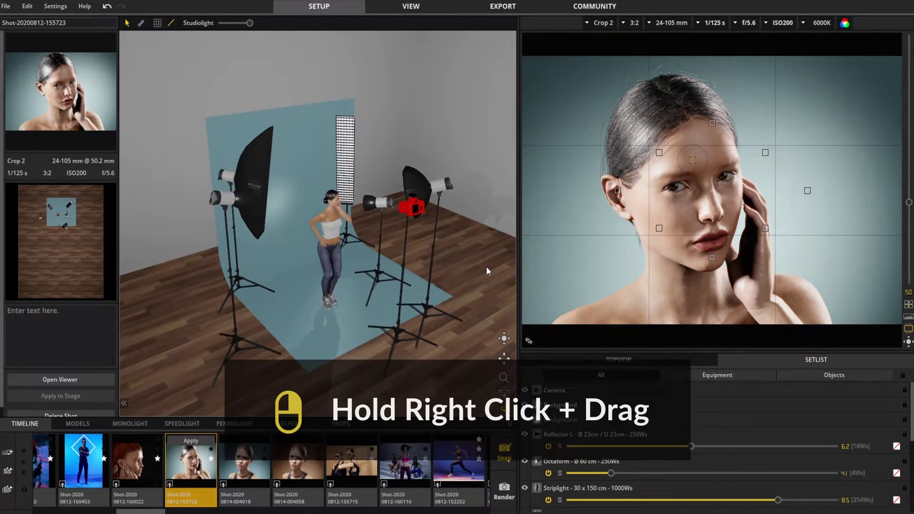
pyautogui.moveTo(719, 213); pyautogui.dragTo(695, 218, button='right')
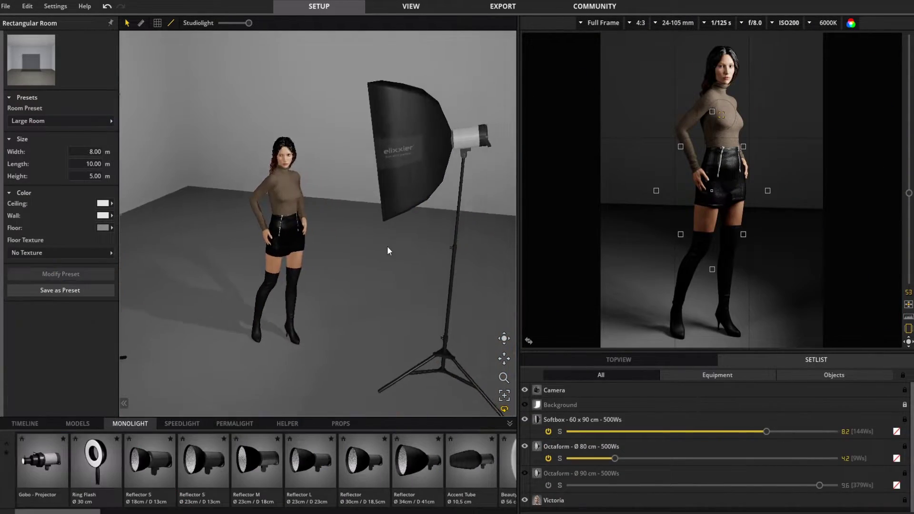
pyautogui.moveTo(387, 246)
pyautogui.mouseDown(button='right')
pyautogui.moveTo(281, 249)
pyautogui.moveTo(496, 241)
pyautogui.moveTo(214, 249)
pyautogui.moveTo(387, 242)
pyautogui.mouseUp(button='right')
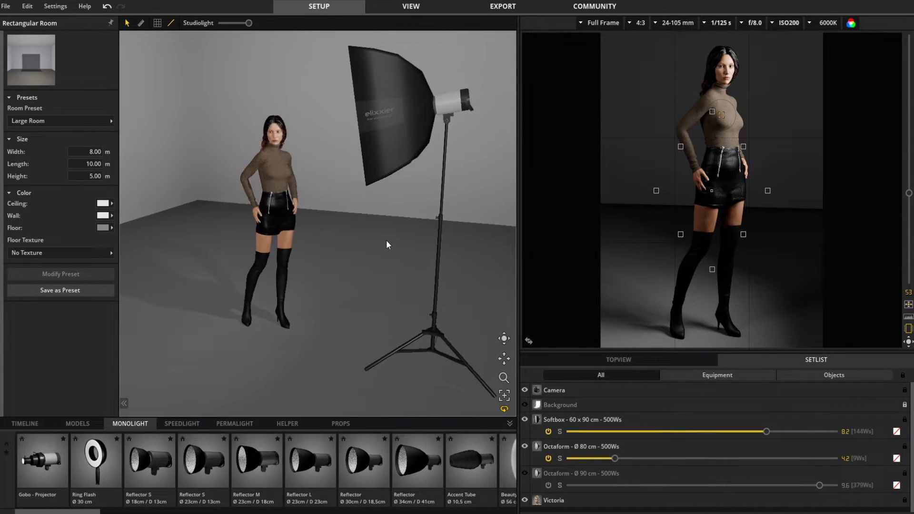
# Focus on Victoria, enter Posing Mode and drag her hand onto her hip.
pyautogui.click(287, 203)
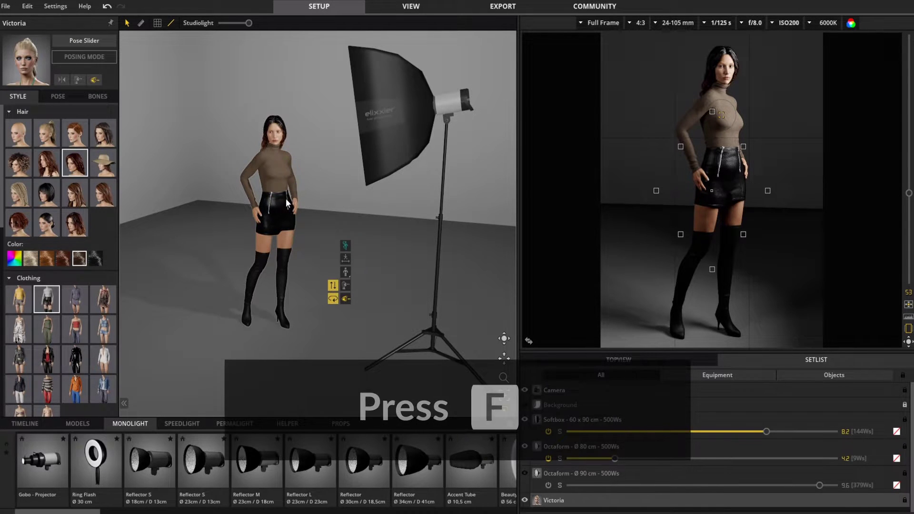
pyautogui.press('f')
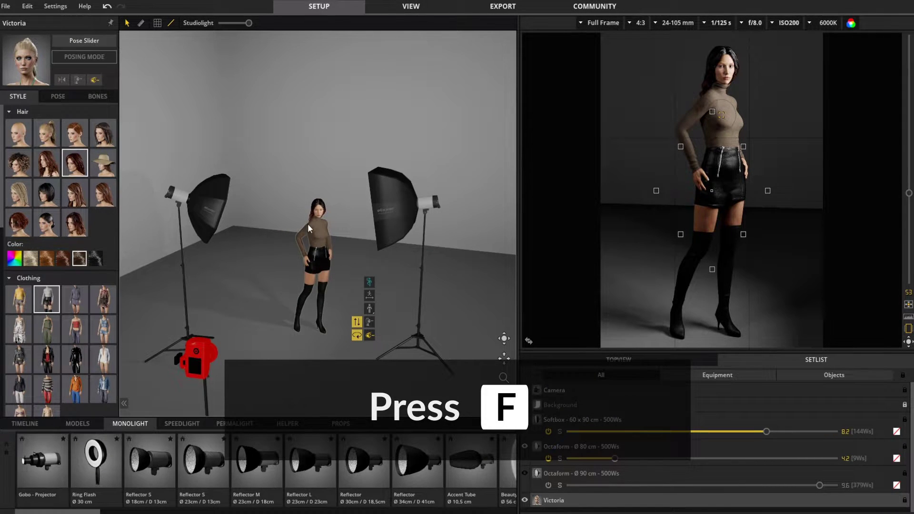
pyautogui.moveTo(347, 265); pyautogui.dragTo(7, 303, button='right')
pyautogui.doubleClick(269, 308)
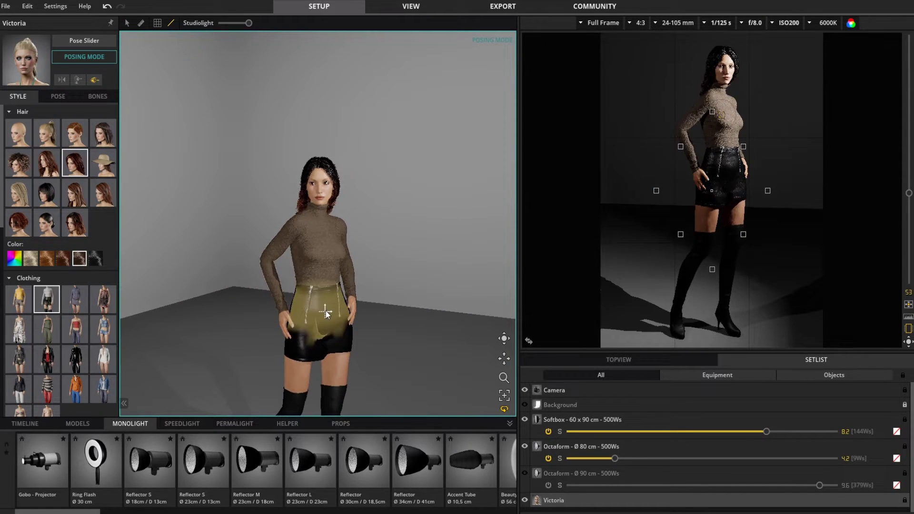
pyautogui.moveTo(306, 236); pyautogui.dragTo(393, 236, button='right')
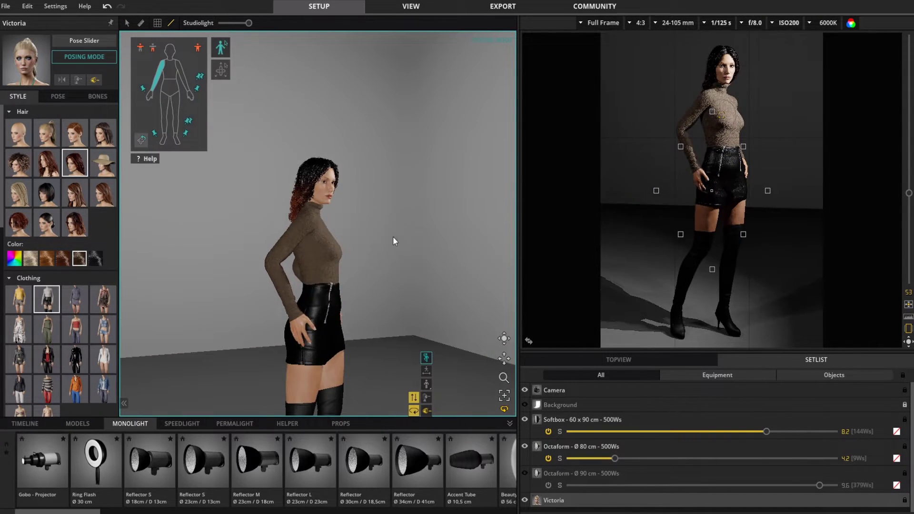
pyautogui.moveTo(305, 325); pyautogui.dragTo(306, 320)
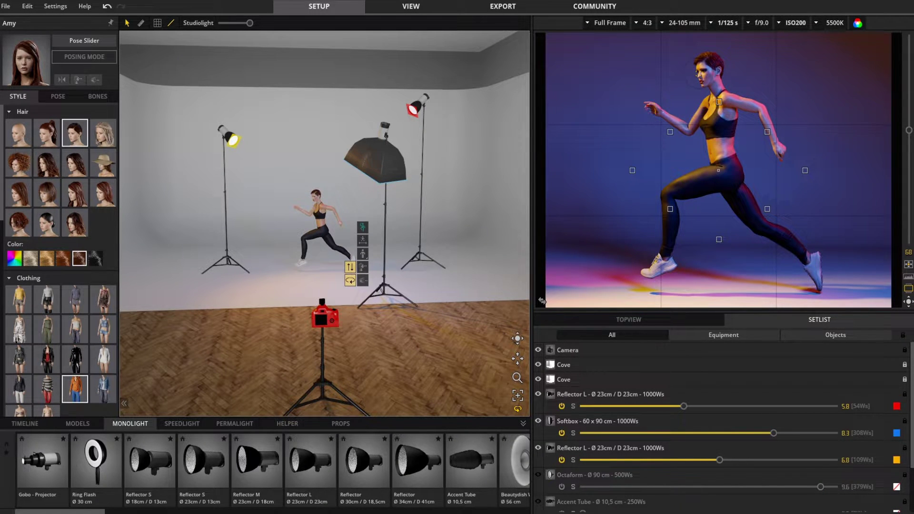
# Swap the studio view and camera preview and back, resize both, and collapse the bottom and style panels.
pyautogui.press('t')
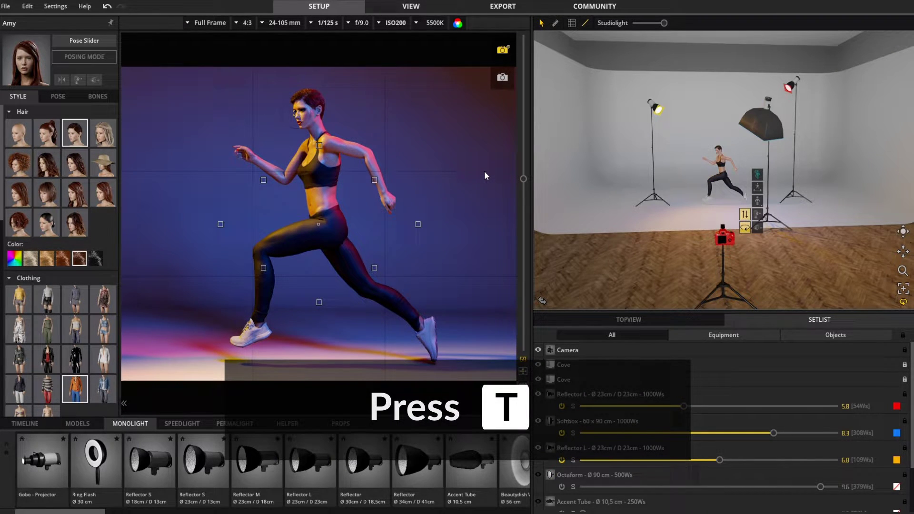
pyautogui.press('t')
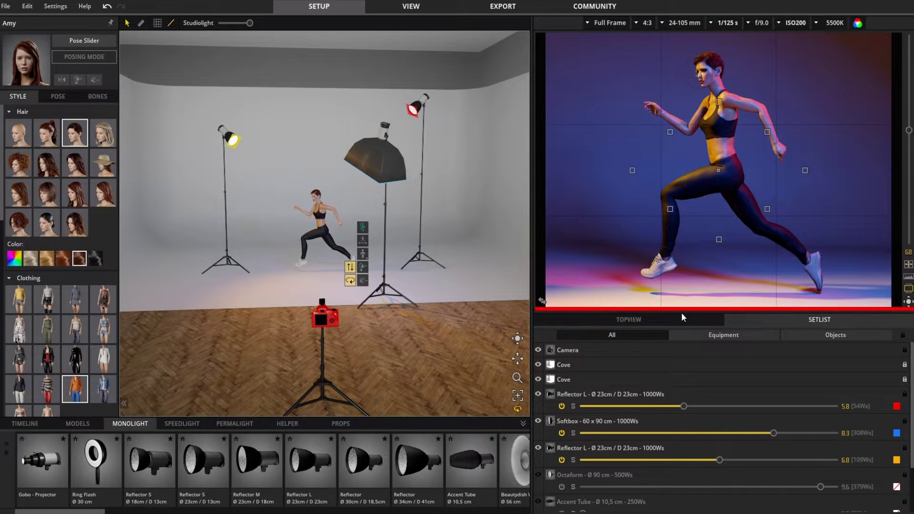
pyautogui.moveTo(681, 310); pyautogui.dragTo(627, 300)
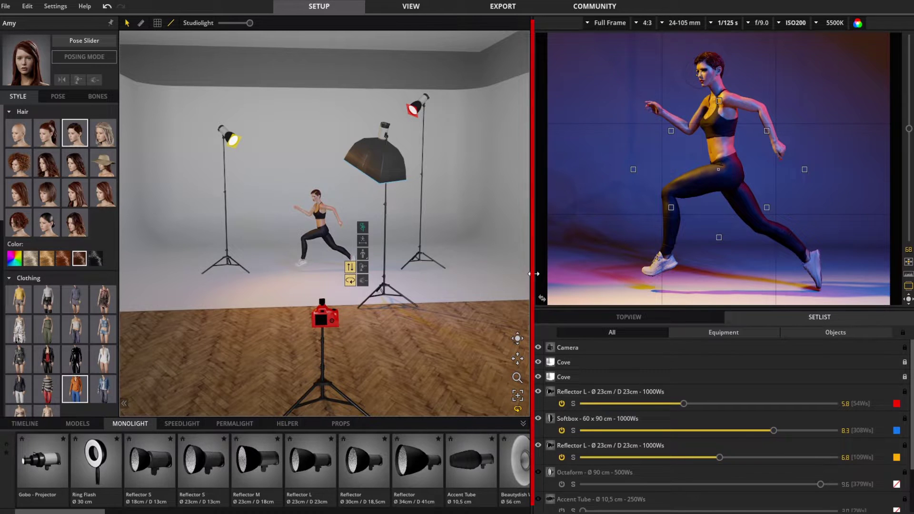
pyautogui.moveTo(534, 274)
pyautogui.mouseDown()
pyautogui.moveTo(418, 274)
pyautogui.moveTo(524, 274)
pyautogui.moveTo(519, 282)
pyautogui.mouseUp()
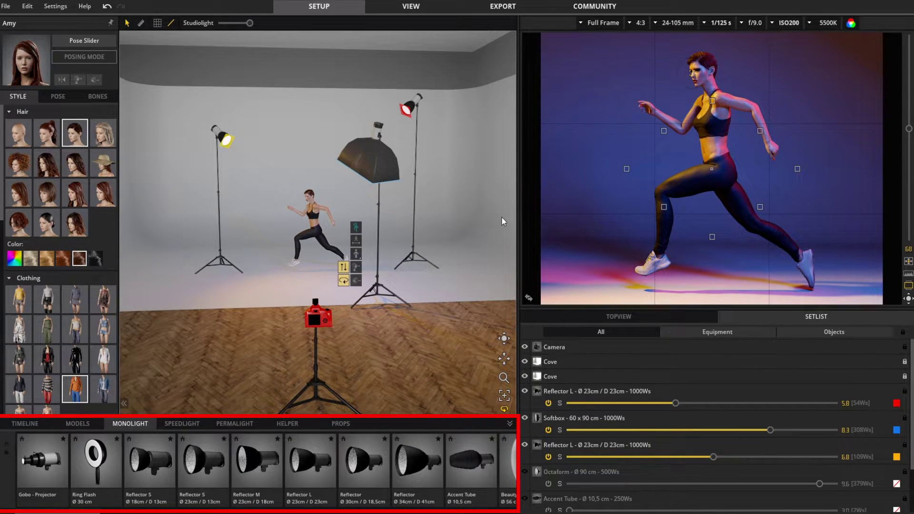
pyautogui.press('n')
pyautogui.press('n')
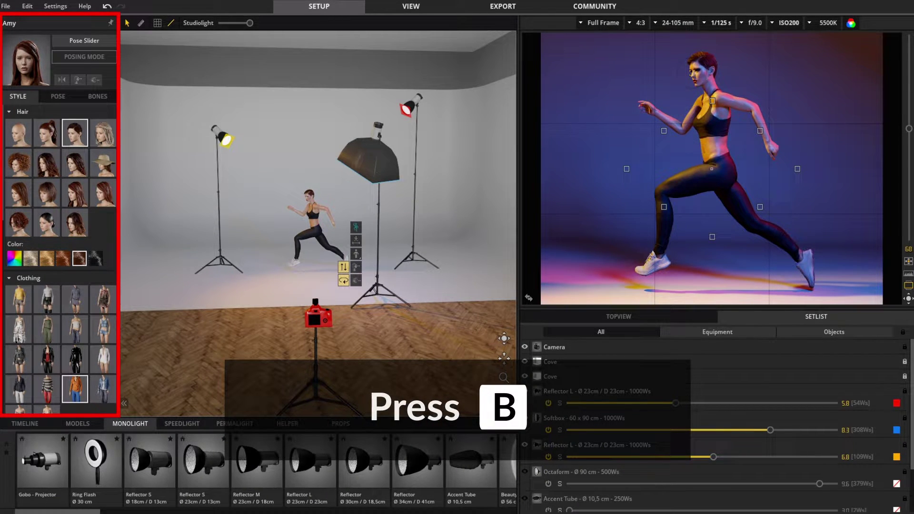
pyautogui.press('b')
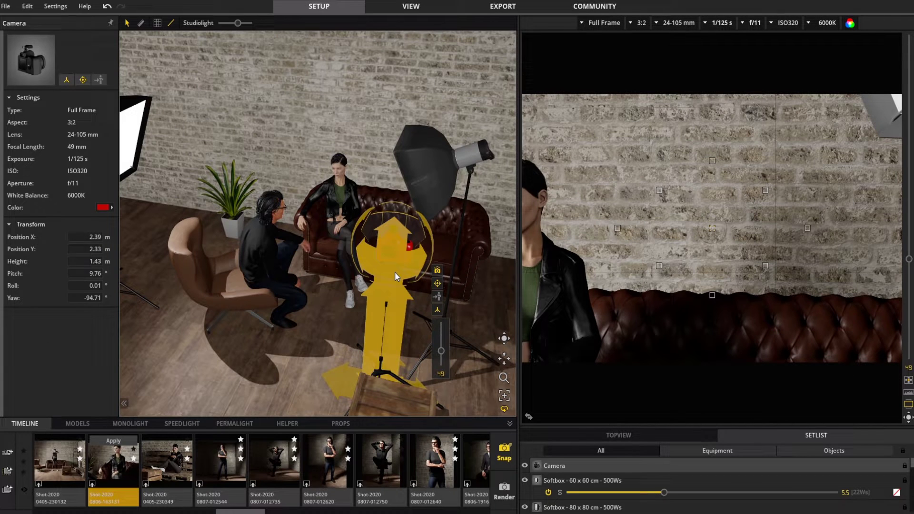
# Cycle the camera's aim between the seated man and woman, ending on the woman.
pyautogui.press('e')
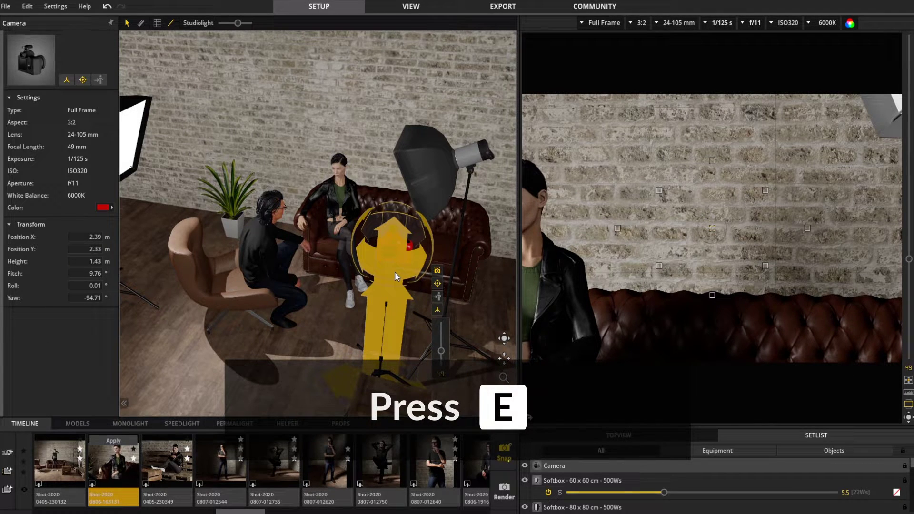
pyautogui.press('e')
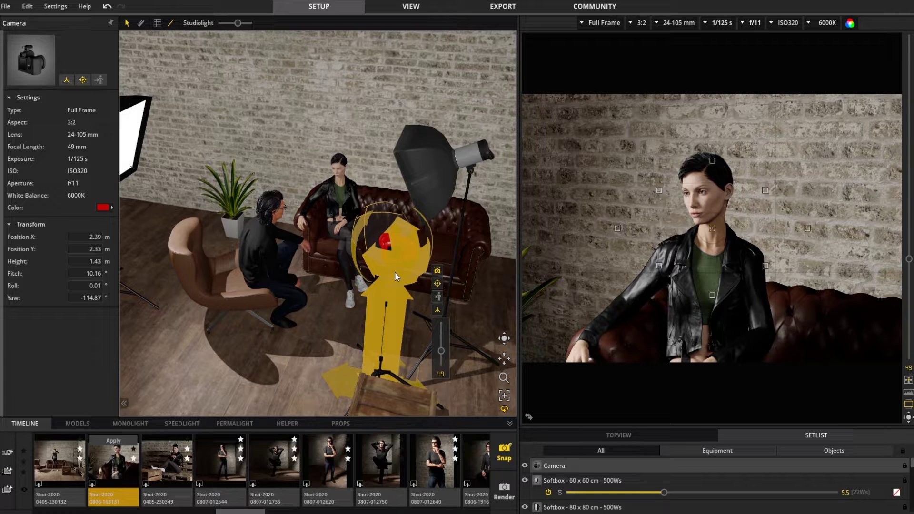
pyautogui.press('e')
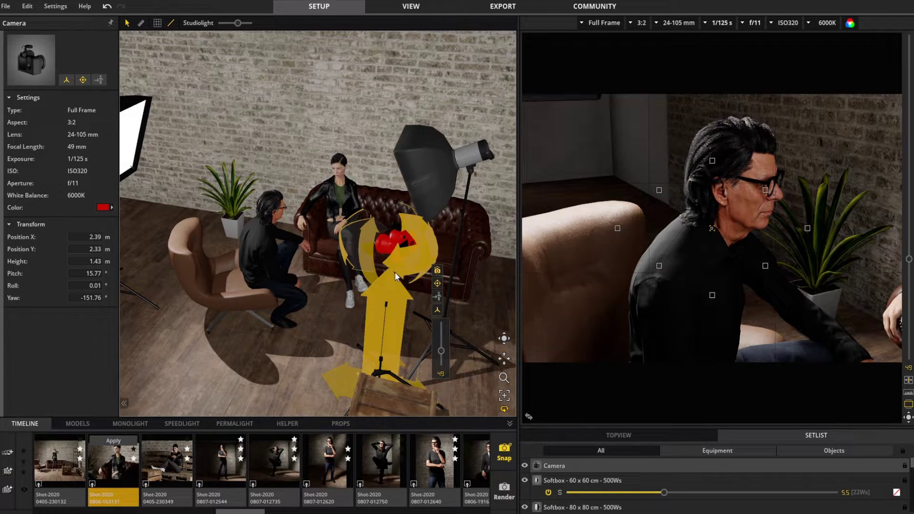
pyautogui.hotkey('ctrl', 'z')
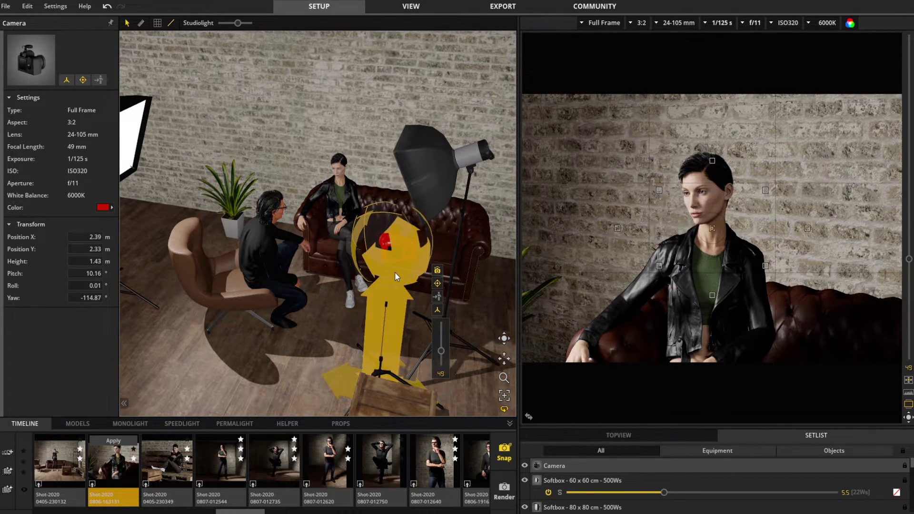
pyautogui.press('e')
pyautogui.hotkey('ctrl', 'z')
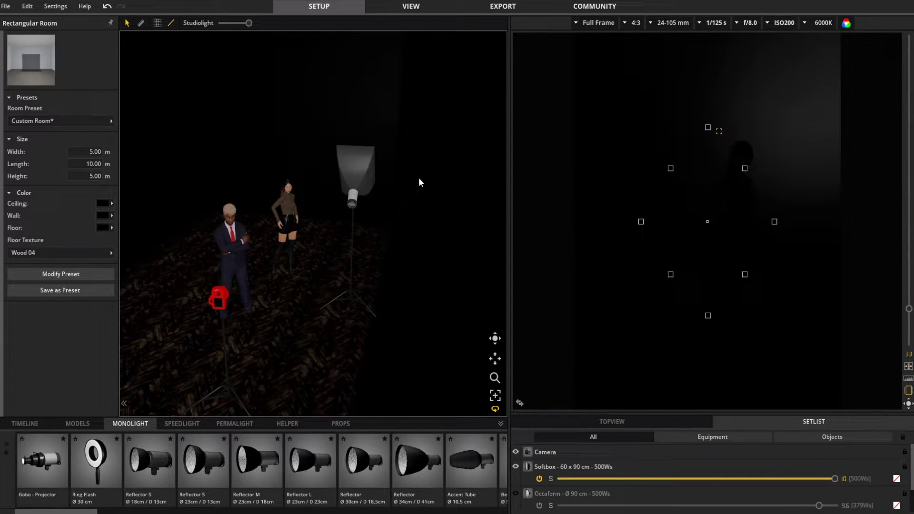
# Select the 60 x 90 cm softbox and cycle its aim between the woman and the man.
pyautogui.click(362, 171)
pyautogui.press('e')
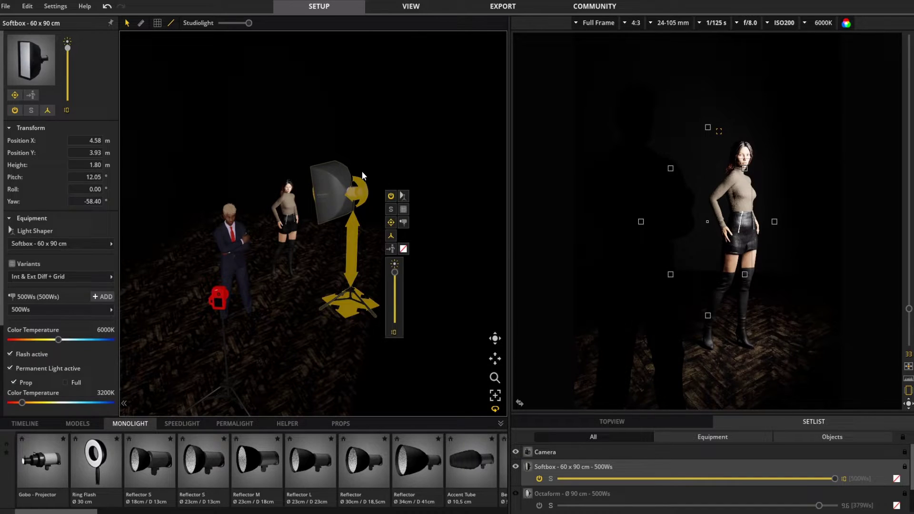
pyautogui.press('e')
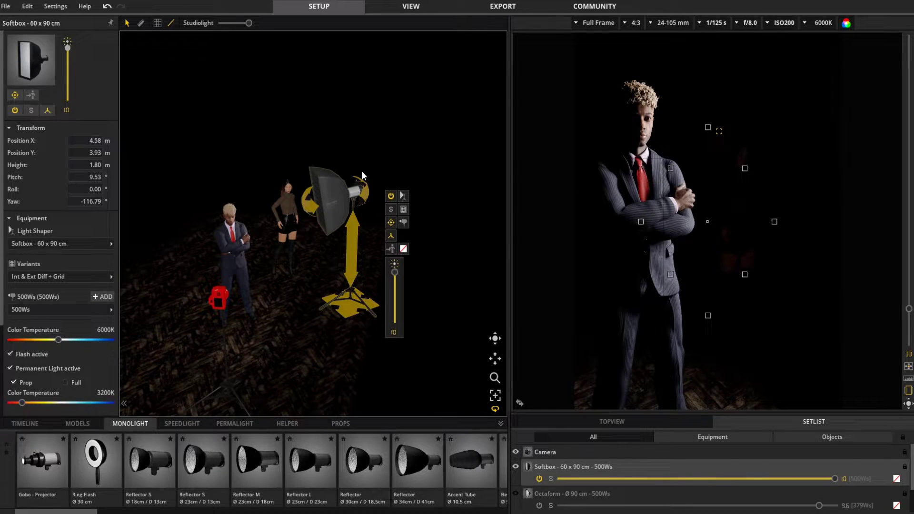
pyautogui.press('e')
pyautogui.press('e')
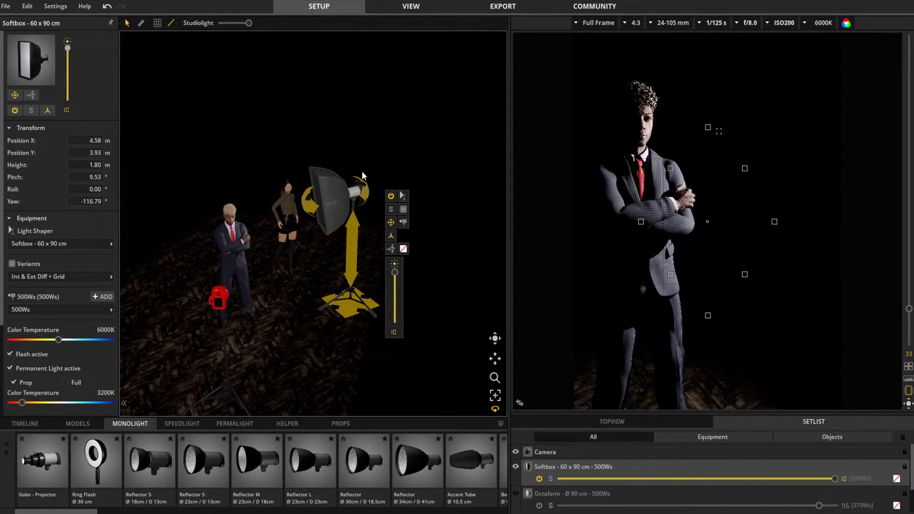
pyautogui.press('e')
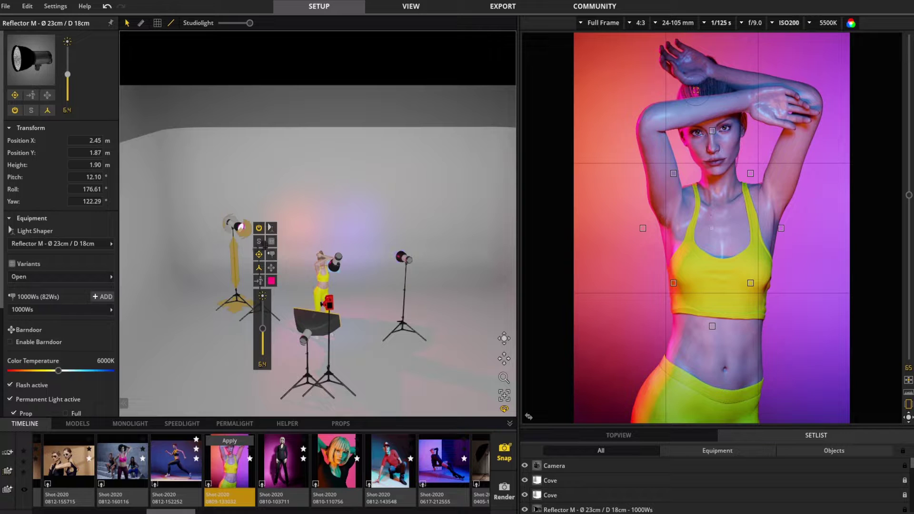
# Solo the right light, then the Reflector M backlight, then exit Solo on the pink-gel light.
pyautogui.click(406, 258)
pyautogui.press('s')
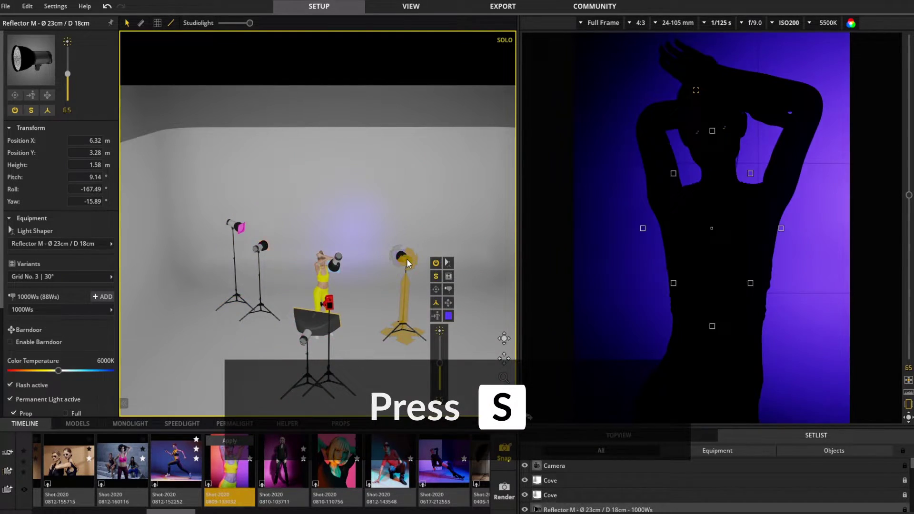
pyautogui.click(335, 265)
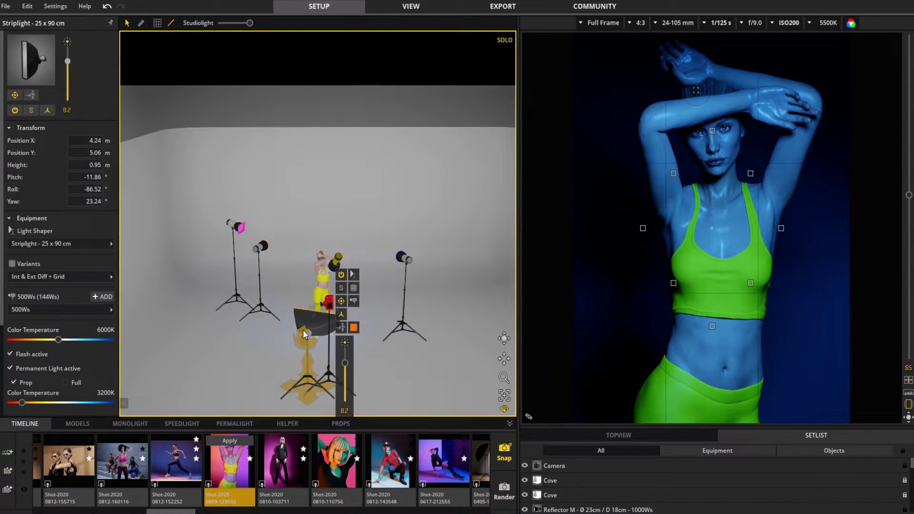
pyautogui.click(302, 330)
pyautogui.click(255, 250)
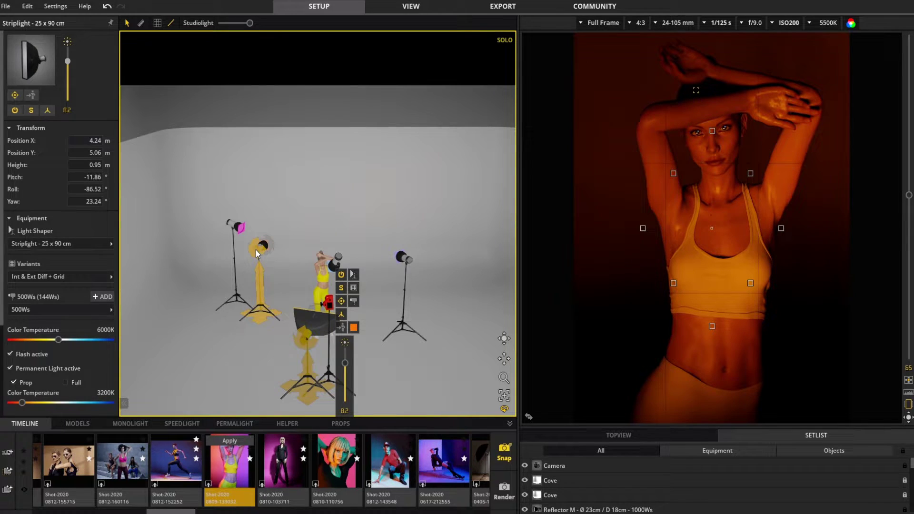
pyautogui.press('s')
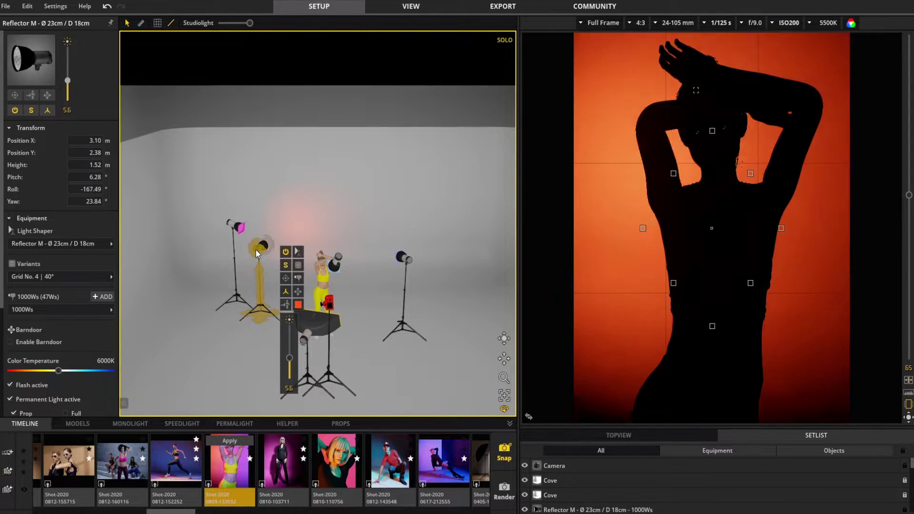
pyautogui.click(233, 228)
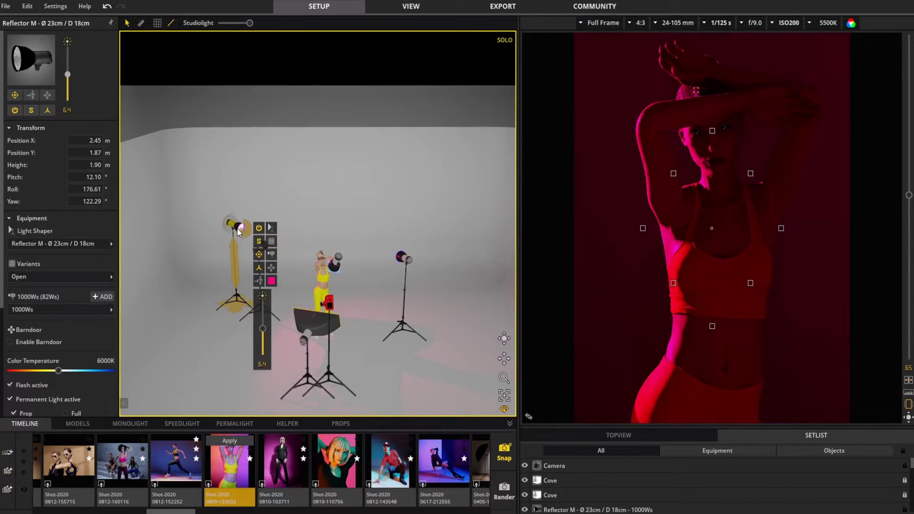
pyautogui.press('s')
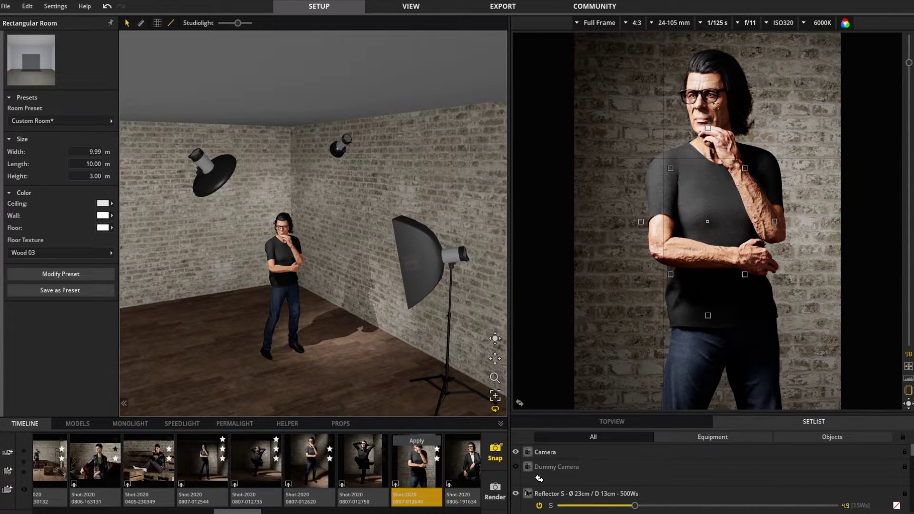
# Switch off the striplight, upper wall light and beauty dish, then switch lights back on.
pyautogui.click(431, 253)
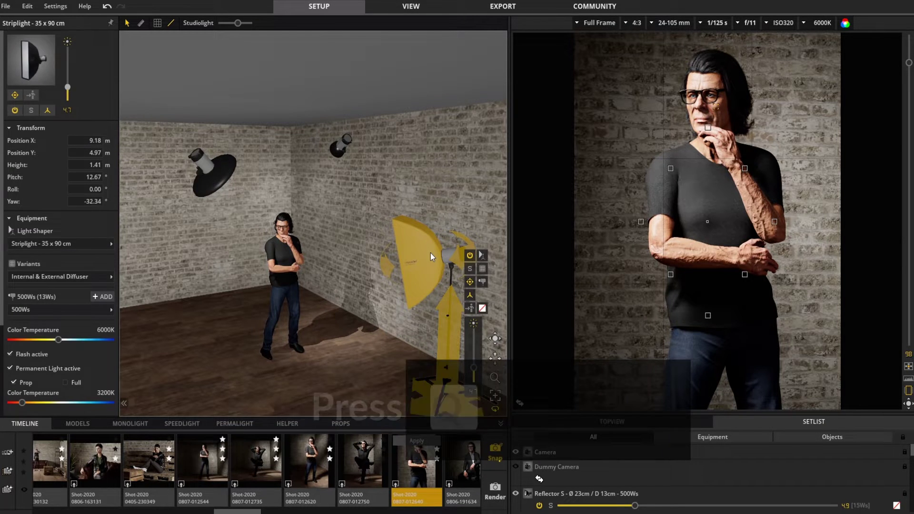
pyautogui.press('q')
pyautogui.click(343, 143)
pyautogui.press('q')
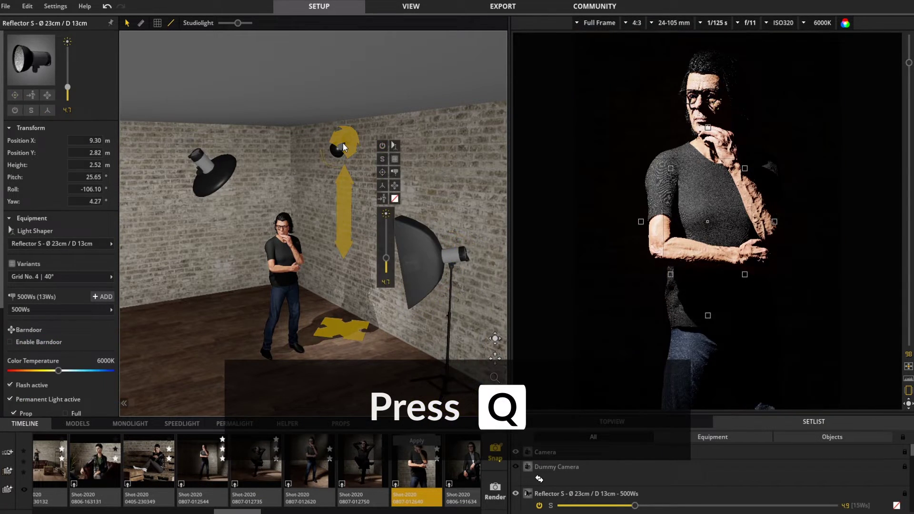
pyautogui.click(217, 175)
pyautogui.press('q')
pyautogui.press('q')
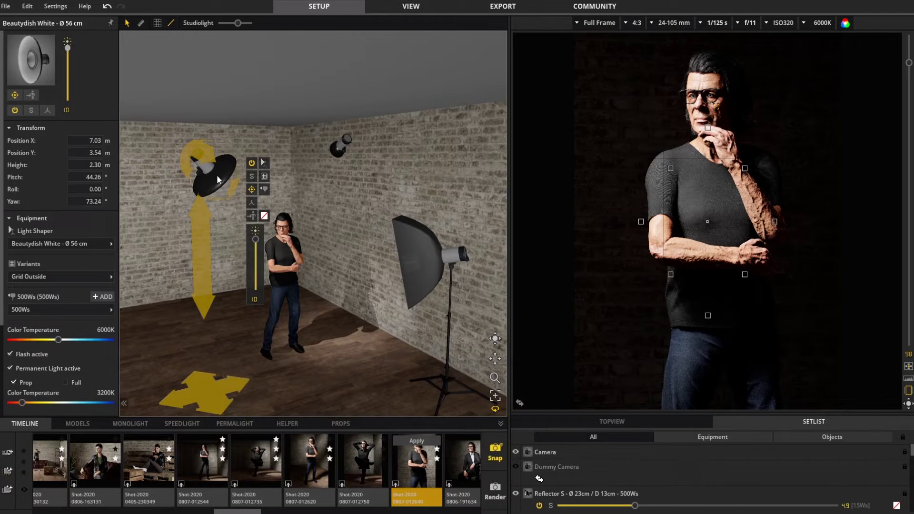
pyautogui.click(345, 146)
pyautogui.press('q')
pyautogui.click(442, 247)
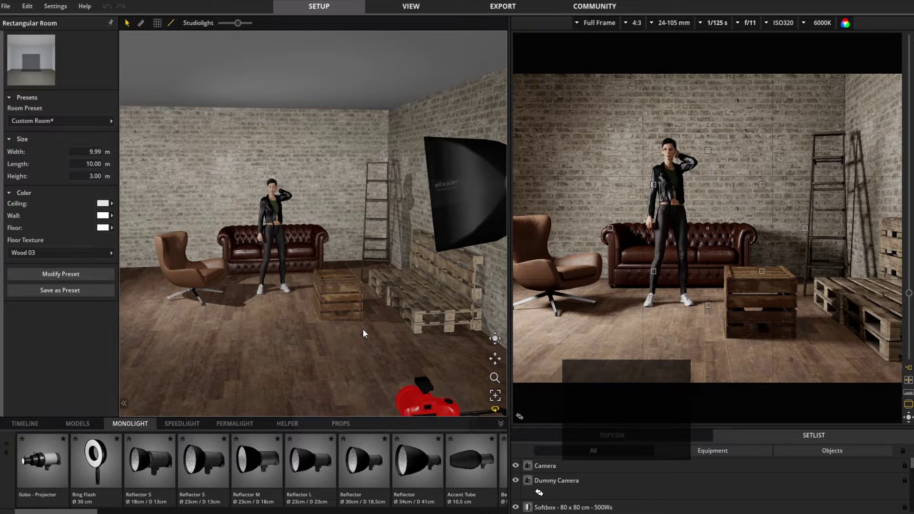
# Select the wooden crate and ladder, move them, then delete both from the set.
pyautogui.keyDown('ctrl'); pyautogui.click(349, 299); pyautogui.keyUp('ctrl')
pyautogui.keyDown('ctrl'); pyautogui.click(365, 254); pyautogui.keyUp('ctrl')
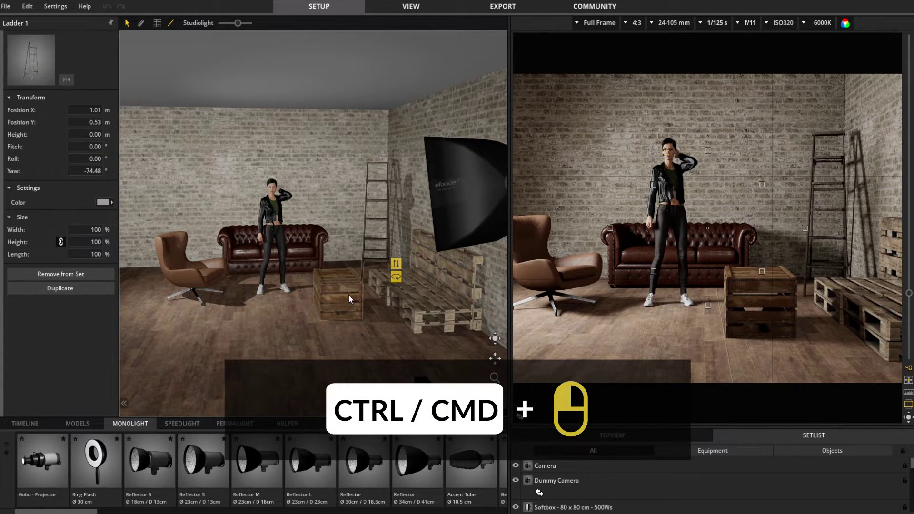
pyautogui.moveTo(349, 299); pyautogui.dragTo(319, 301)
pyautogui.press('Delete')
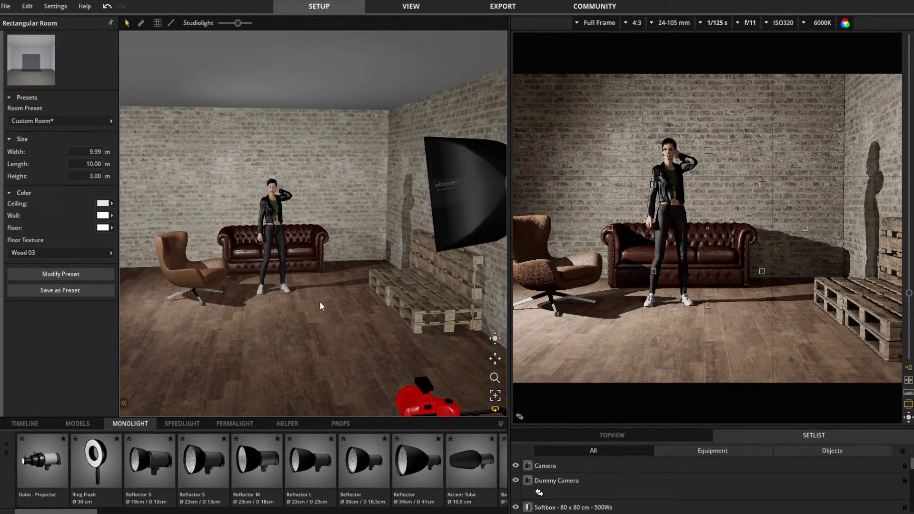
# Select all six Pallet 2 objects in the list and move them to the left foreground.
pyautogui.moveTo(598, 422); pyautogui.dragTo(592, 266)
pyautogui.scroll(-3, 579, 381)
pyautogui.click(560, 408)
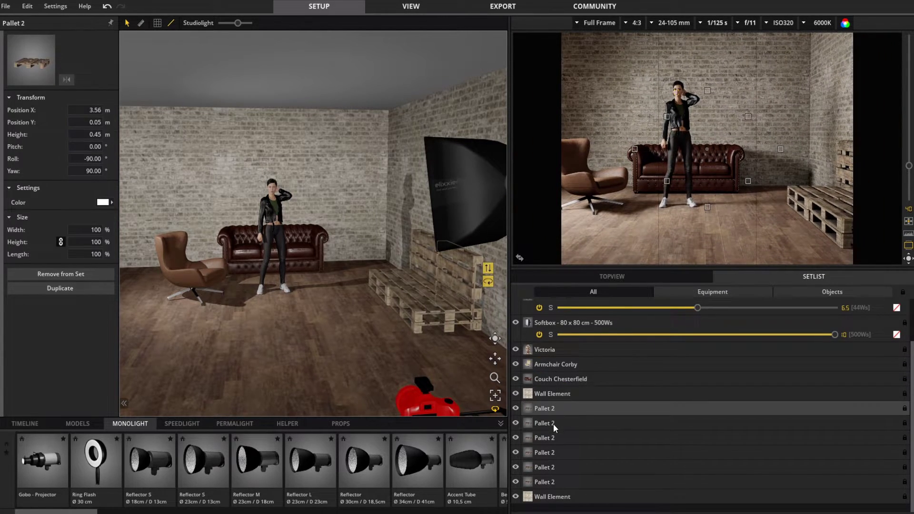
pyautogui.keyDown('ctrl'); pyautogui.click(553, 423); pyautogui.keyUp('ctrl')
pyautogui.keyDown('ctrl'); pyautogui.click(552, 438); pyautogui.keyUp('ctrl')
pyautogui.keyDown('ctrl'); pyautogui.click(550, 453); pyautogui.keyUp('ctrl')
pyautogui.keyDown('ctrl'); pyautogui.click(549, 467); pyautogui.keyUp('ctrl')
pyautogui.keyDown('ctrl'); pyautogui.click(548, 482); pyautogui.keyUp('ctrl')
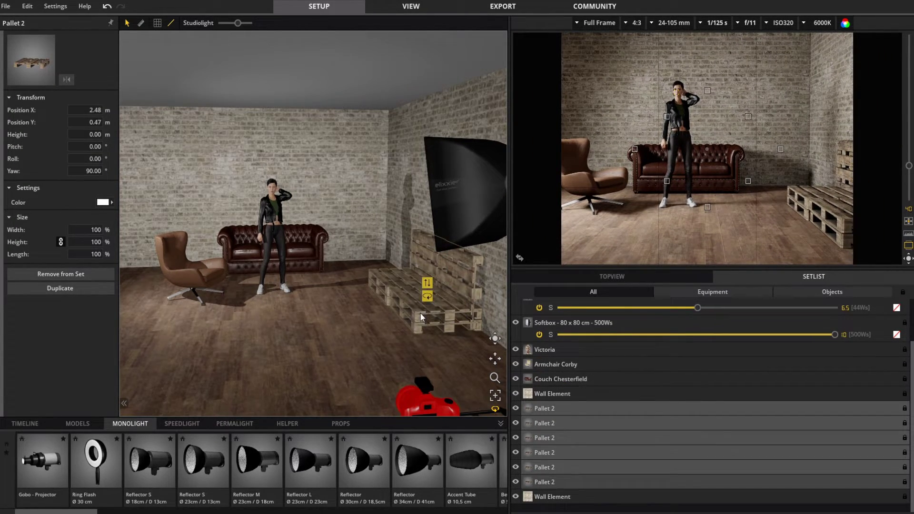
pyautogui.moveTo(421, 317); pyautogui.dragTo(81, 374)
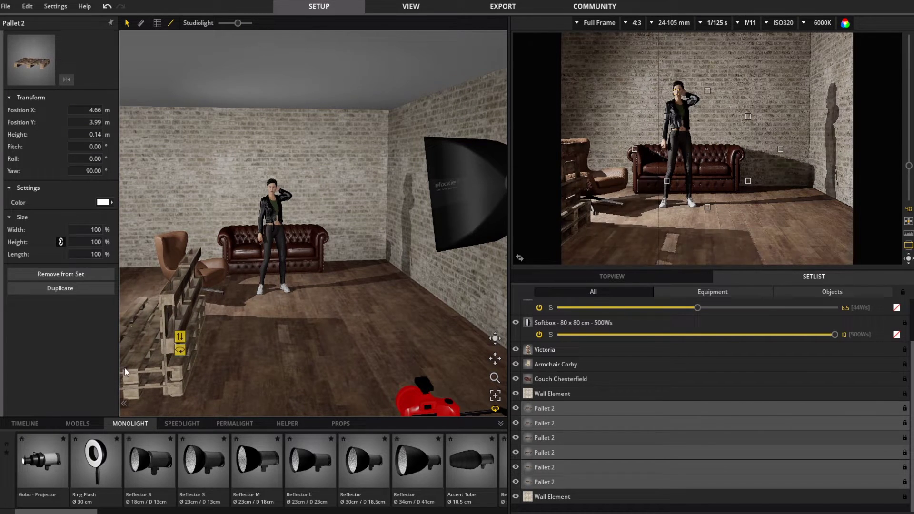
pyautogui.moveTo(124, 367); pyautogui.dragTo(305, 345, button='right')
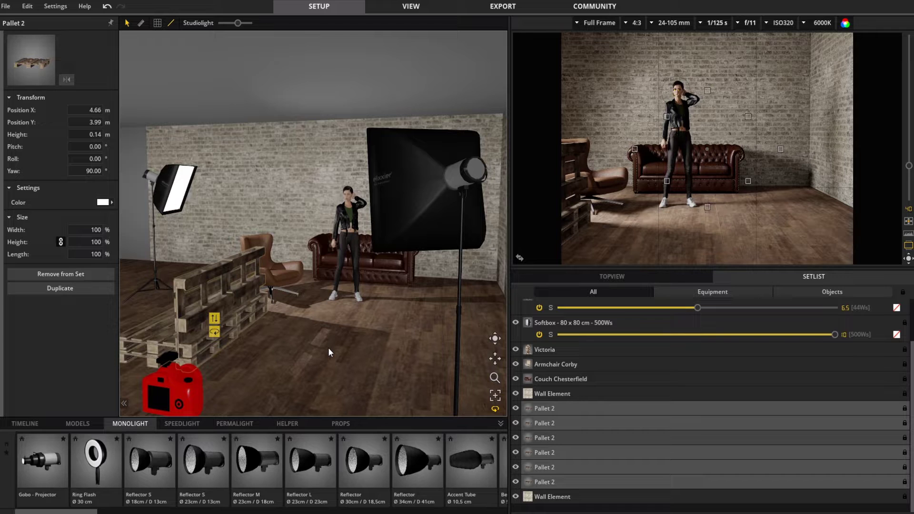
# Select the 80 x 80 cm softbox and lower its power from 10 to 9.9 (467Ws).
pyautogui.click(317, 82)
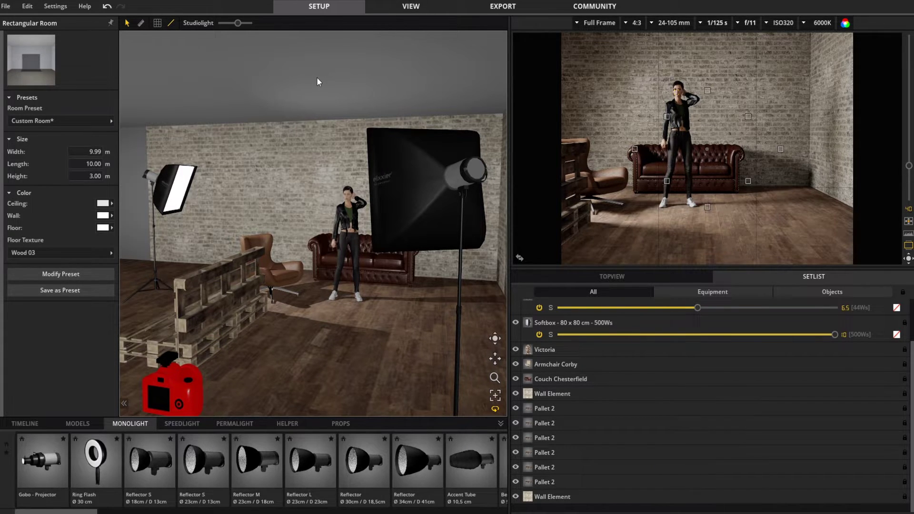
pyautogui.scroll(-5, 307, 293)
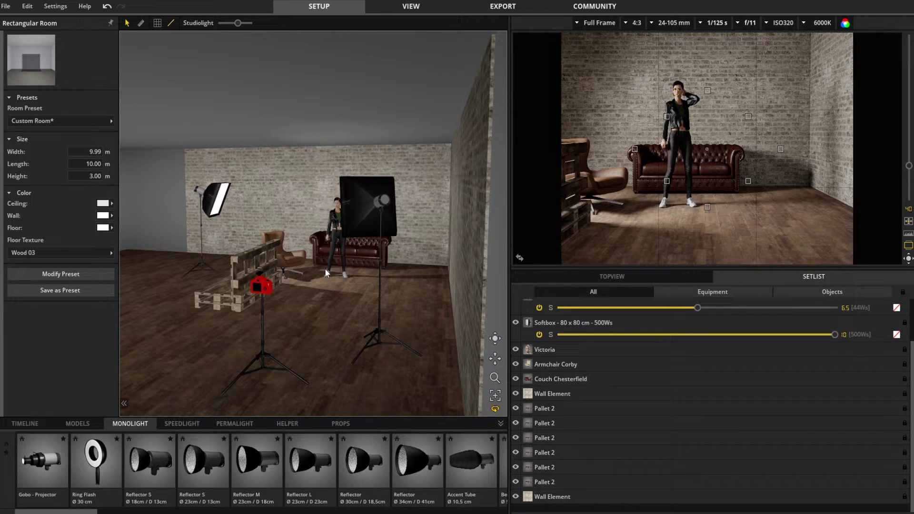
pyautogui.click(360, 226)
pyautogui.moveTo(215, 208)
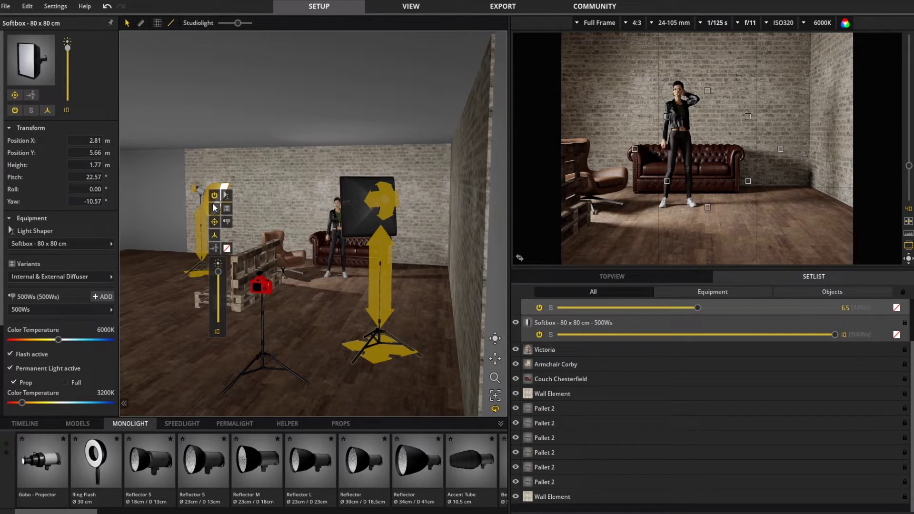
pyautogui.moveTo(218, 272)
pyautogui.mouseDown()
pyautogui.moveTo(215, 301)
pyautogui.moveTo(218, 275)
pyautogui.mouseUp()
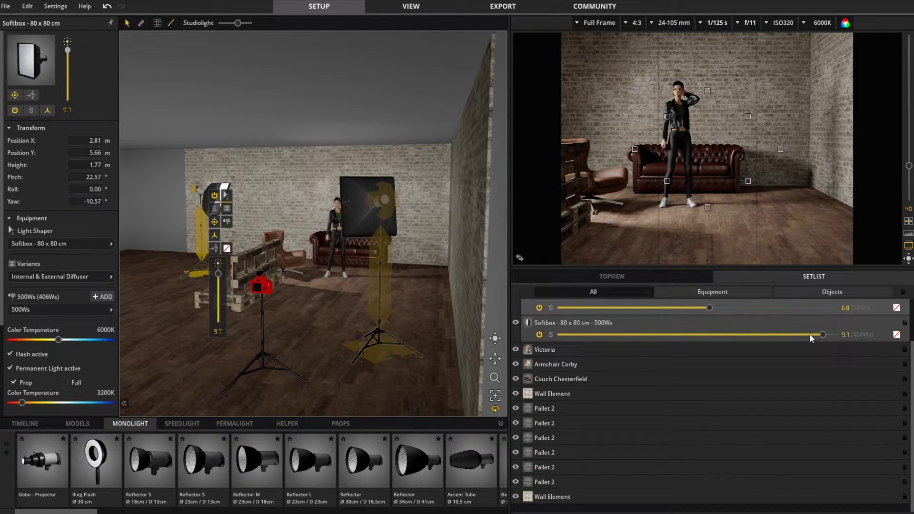
pyautogui.moveTo(809, 333); pyautogui.dragTo(832, 335)
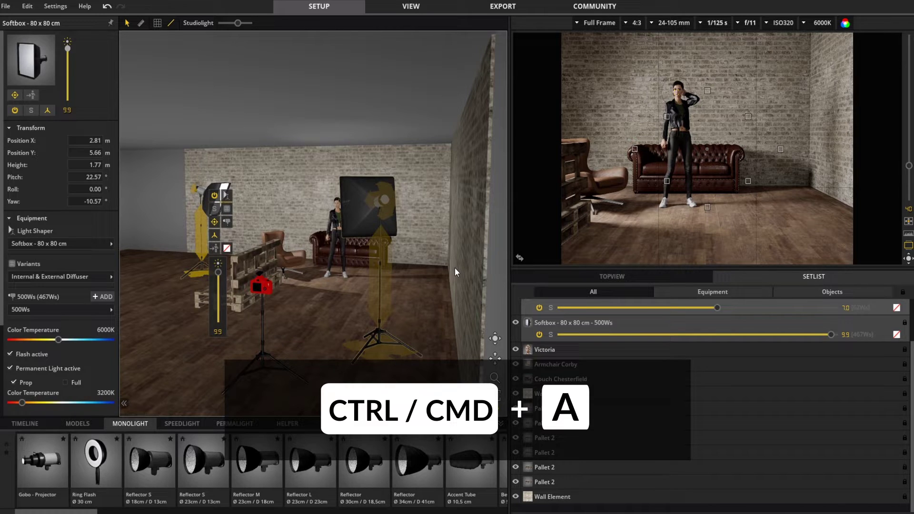
pyautogui.hotkey('ctrl', 'a')
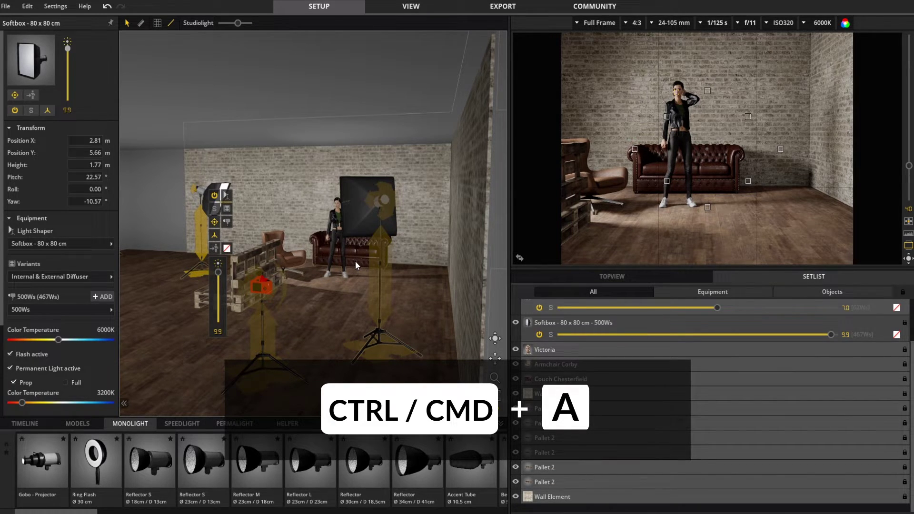
pyautogui.click(355, 261)
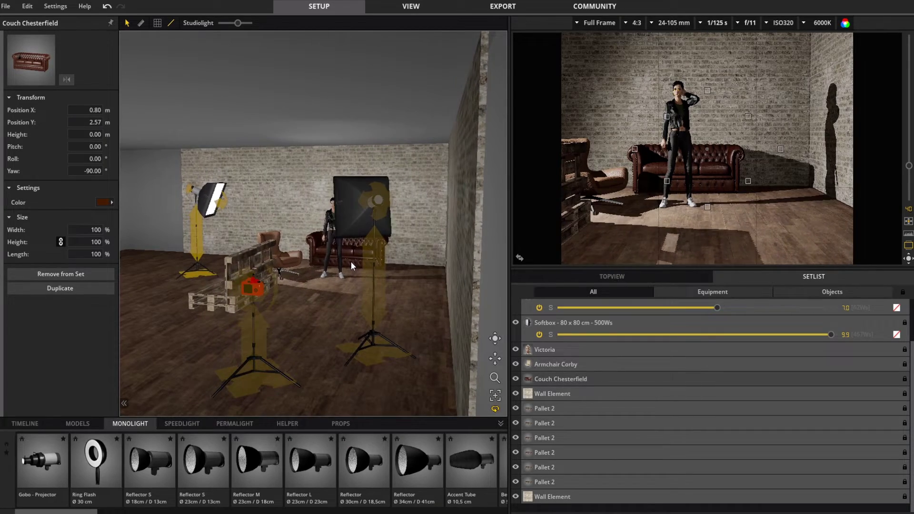
pyautogui.click(344, 84)
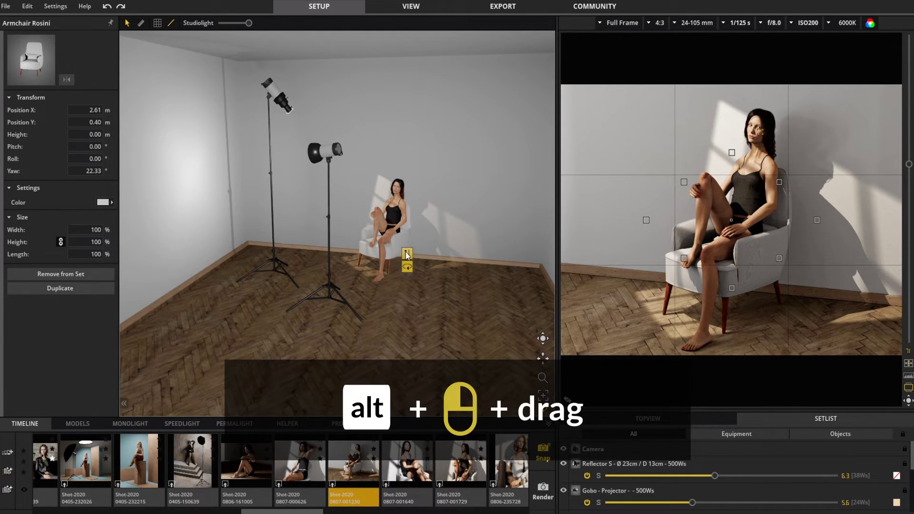
# Duplicate the white armchair twice, placing one copy right and one copy left of the model.
pyautogui.keyDown('alt'); pyautogui.moveTo(407, 256); pyautogui.dragTo(455, 267); pyautogui.keyUp('alt')
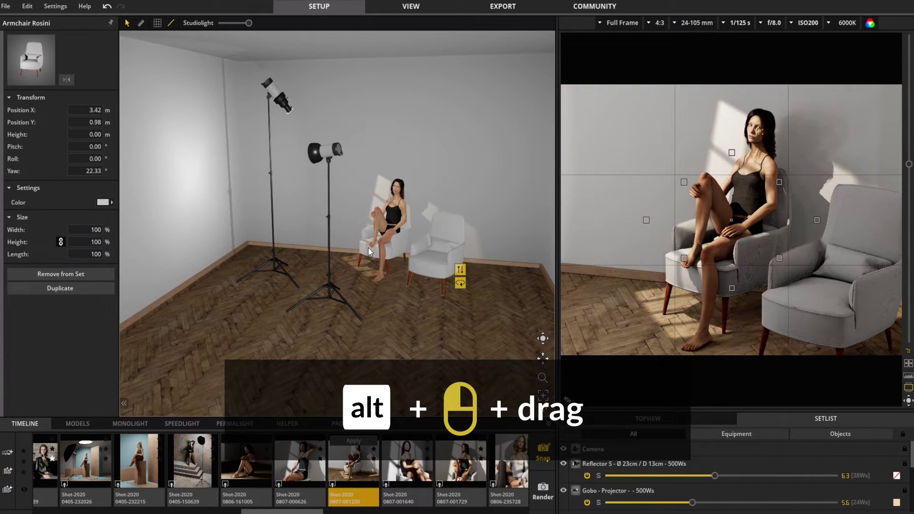
pyautogui.keyDown('alt'); pyautogui.moveTo(367, 248); pyautogui.dragTo(316, 242); pyautogui.keyUp('alt')
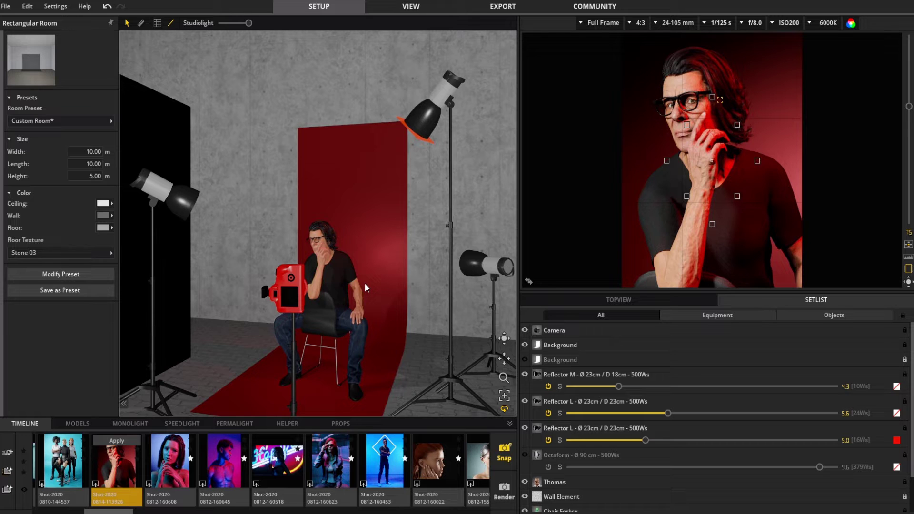
# Select Thomas and toggle his pose mirroring with M, ending with him flipped left to right.
pyautogui.click(338, 273)
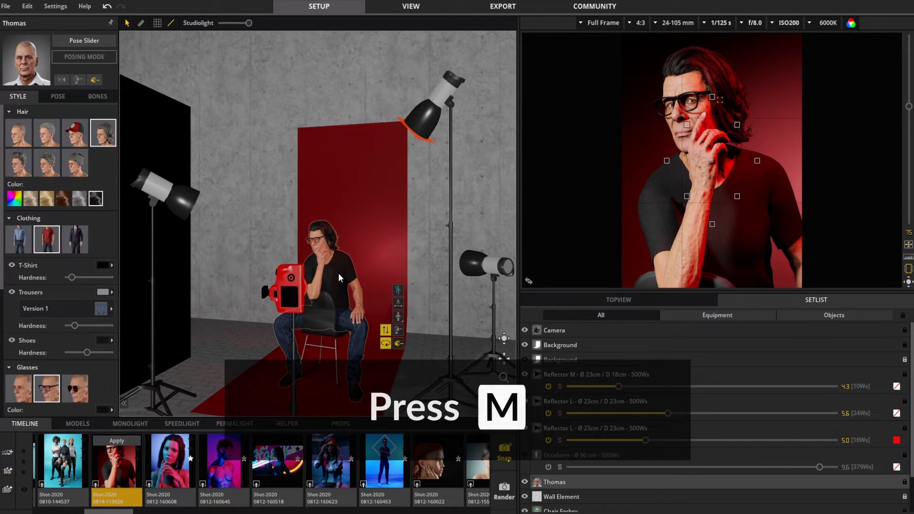
pyautogui.press('m')
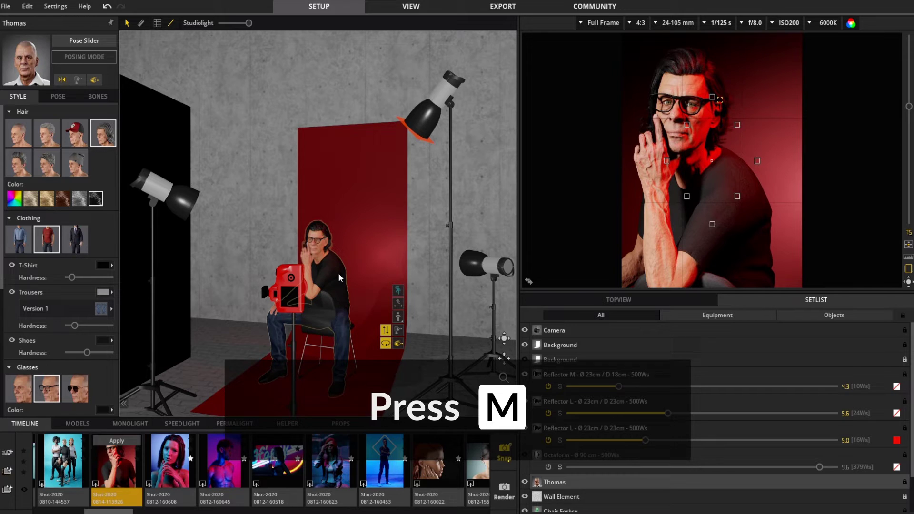
pyautogui.press('m')
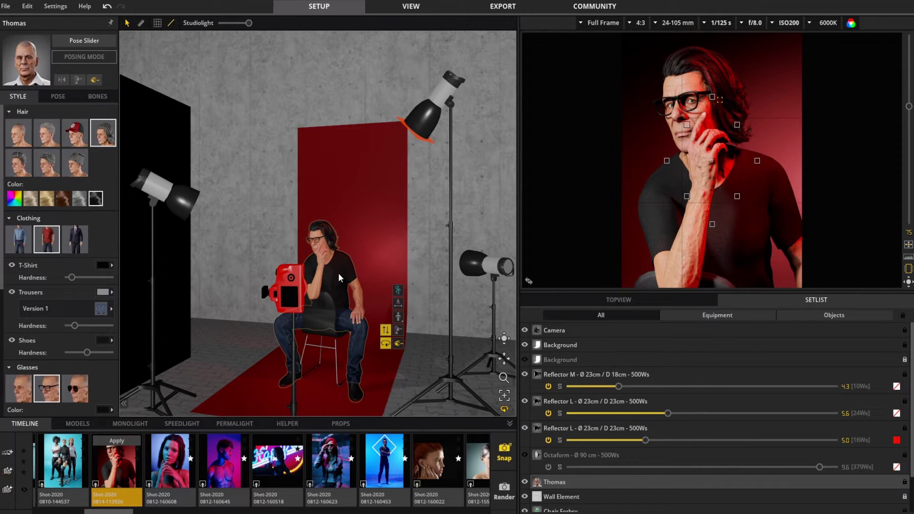
pyautogui.press('m')
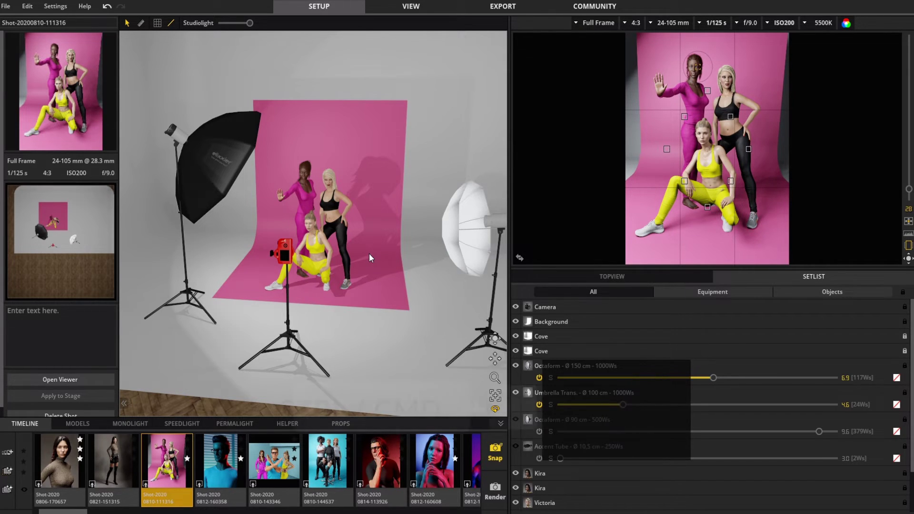
pyautogui.click(326, 230)
pyautogui.click(307, 203)
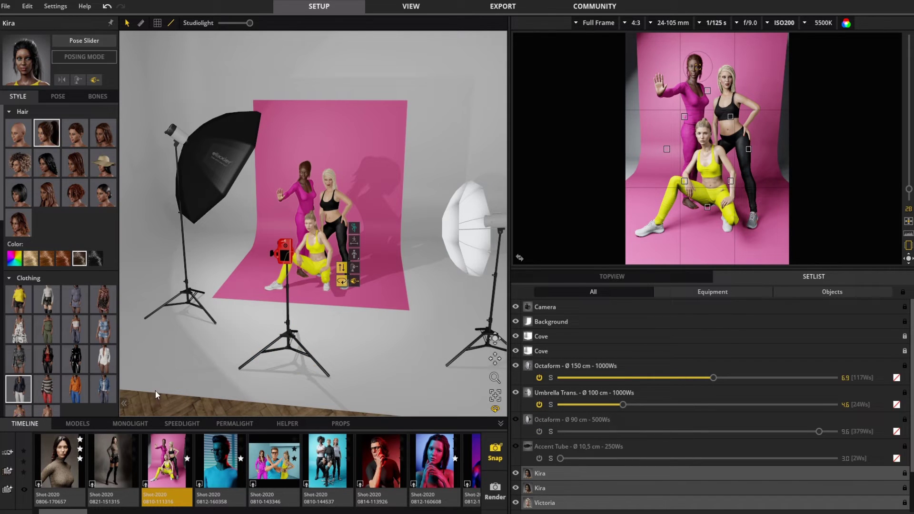
pyautogui.click(91, 482)
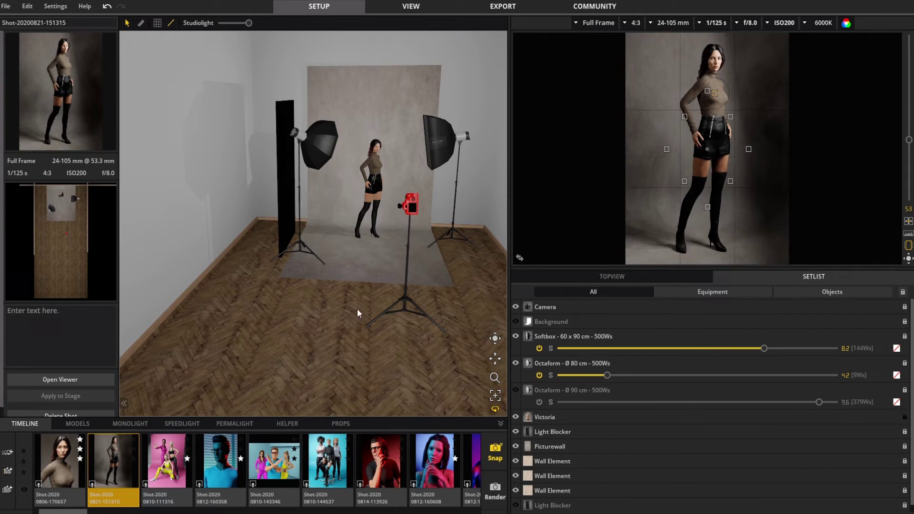
pyautogui.hotkey('ctrl', 'v')
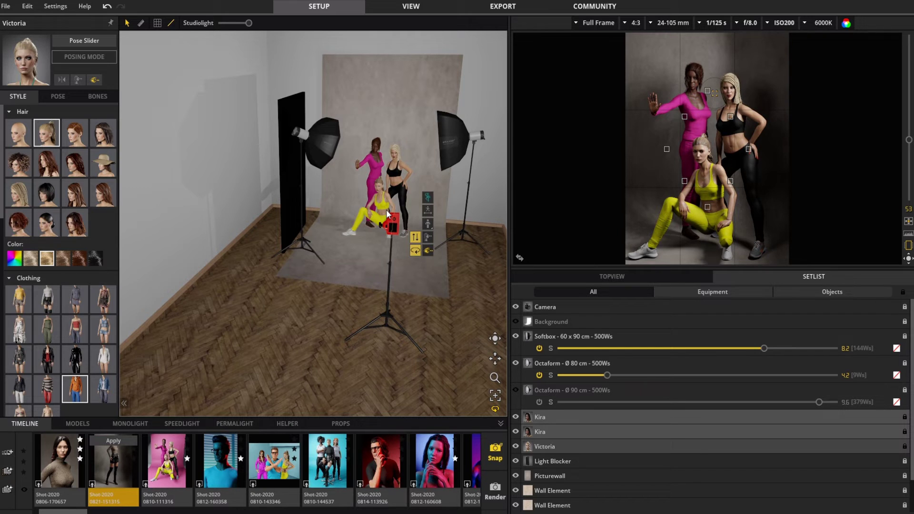
pyautogui.click(201, 492)
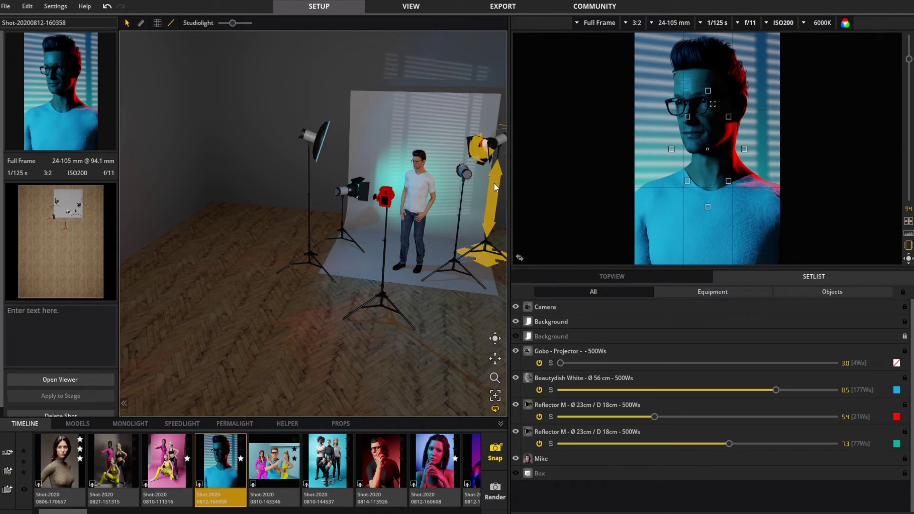
pyautogui.click(92, 488)
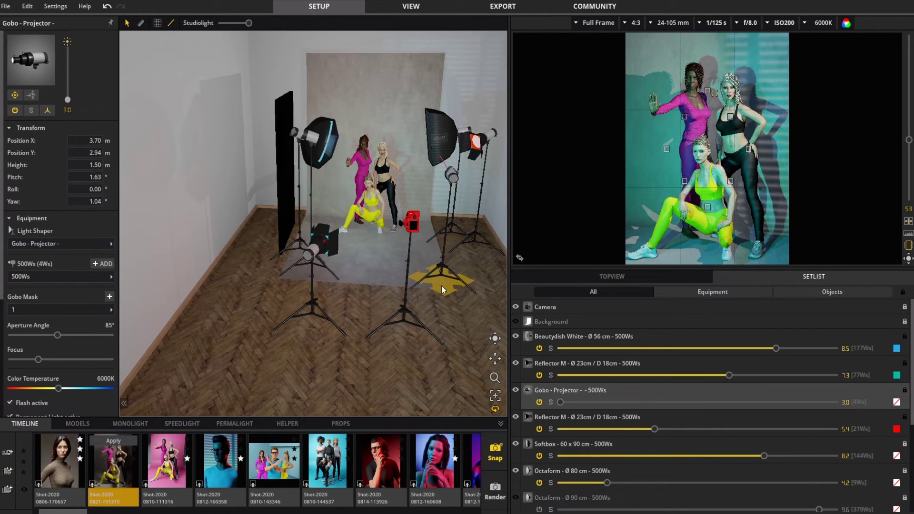